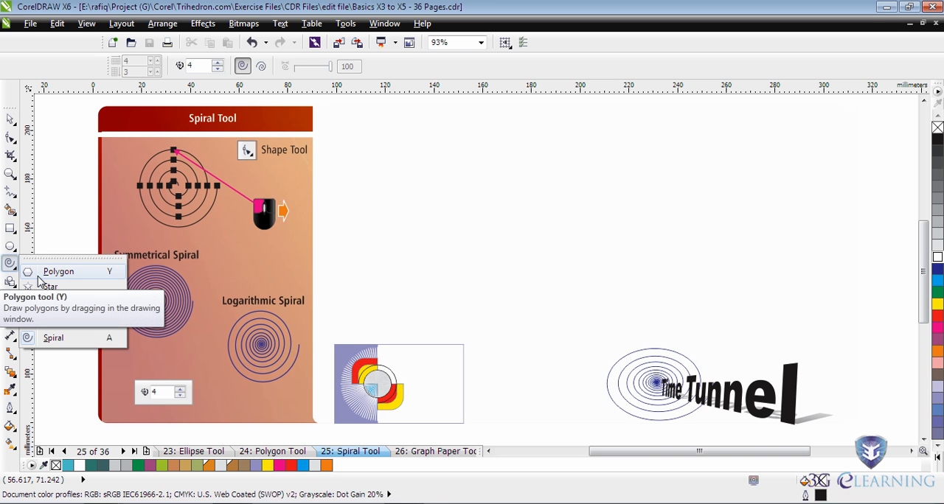
- Detach the object tools flyout as a floating palette over the page and activate the Spiral tool
click(39, 278)
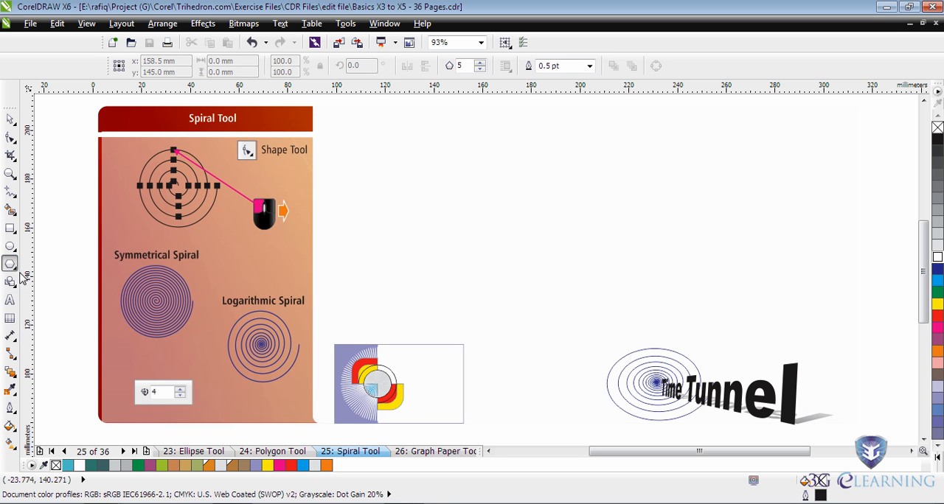
click(16, 270)
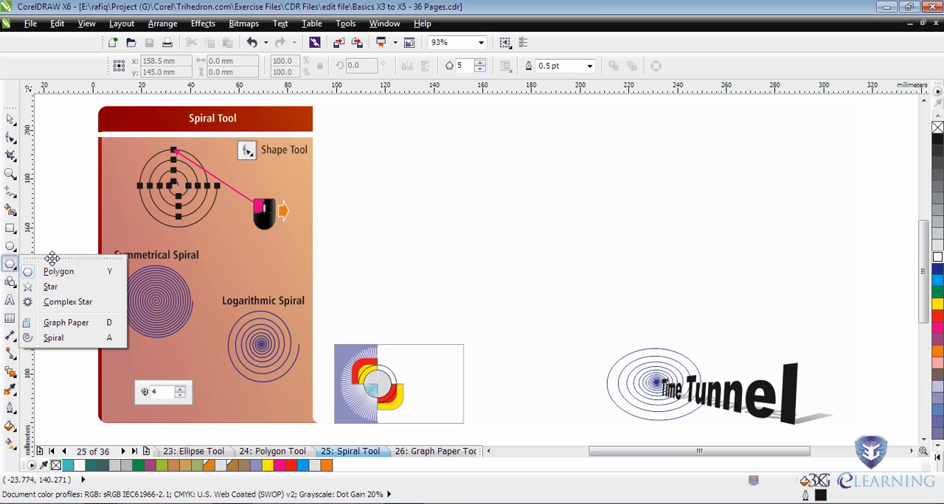
drag(52, 257, 225, 260)
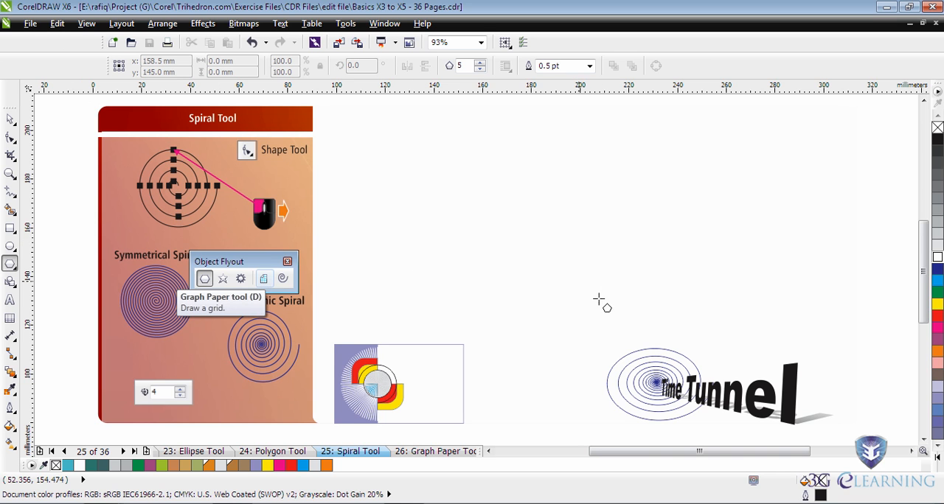
click(281, 280)
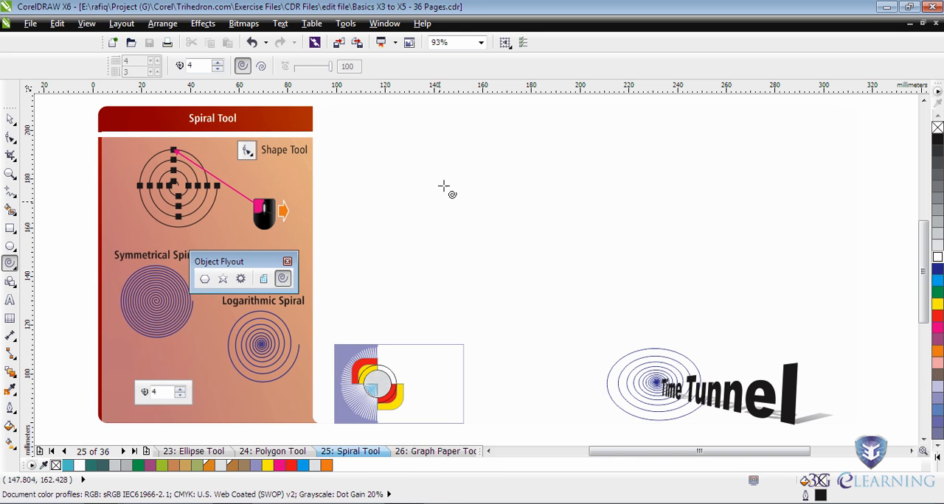
- Draw and delete a wide symmetrical spiral with 4 revolutions in the empty page area, and set the spiral revolutions to 19
drag(428, 156, 657, 294)
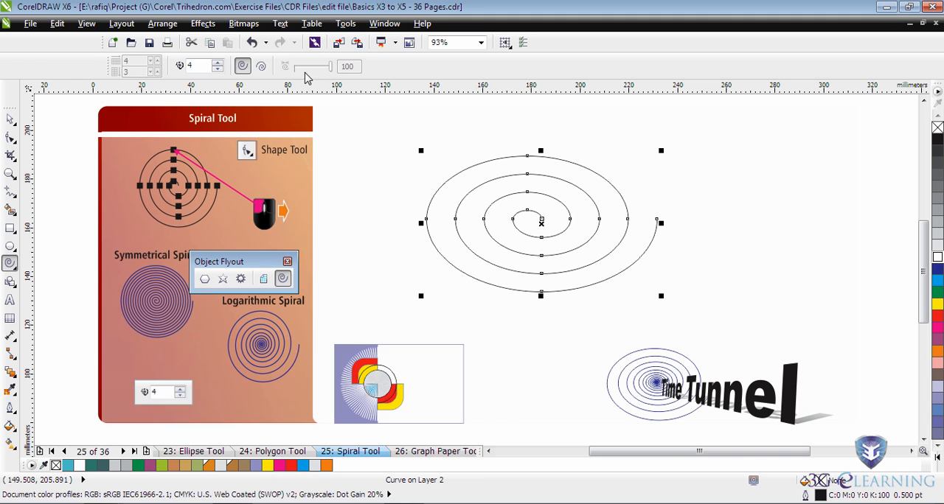
click(219, 63)
key(Delete)
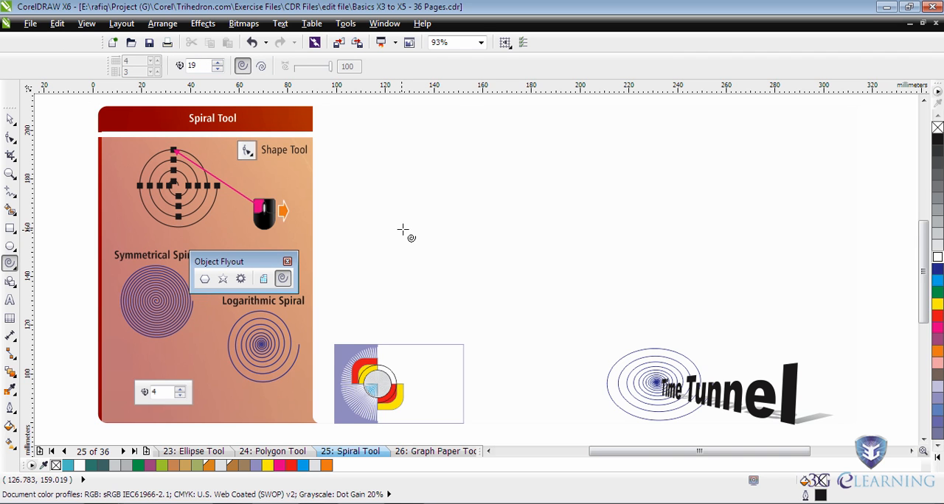
- Draw a circular symmetrical spiral with 30 revolutions in the empty area of the page
click(260, 67)
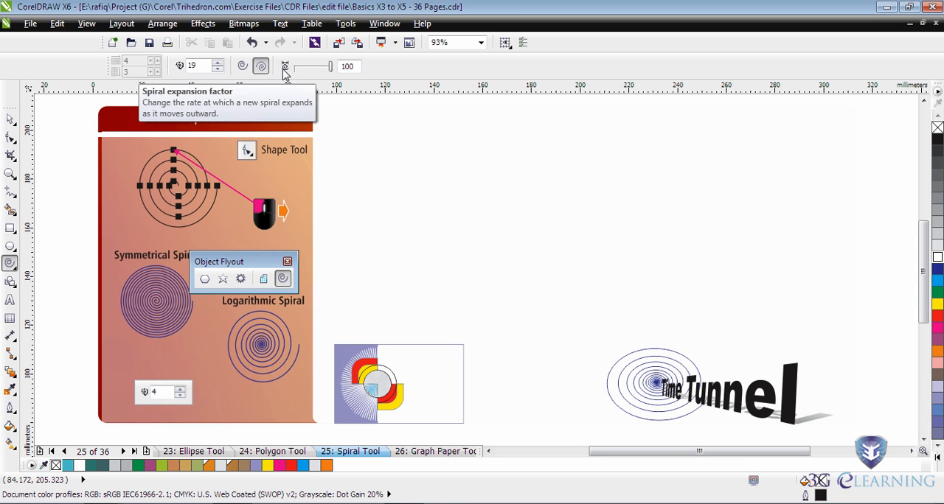
click(243, 66)
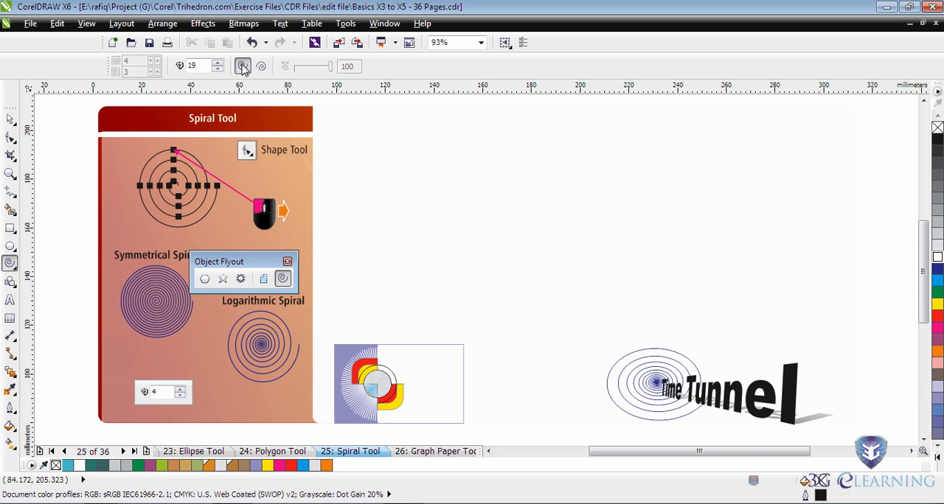
drag(201, 65, 186, 65)
drag(588, 230, 679, 310)
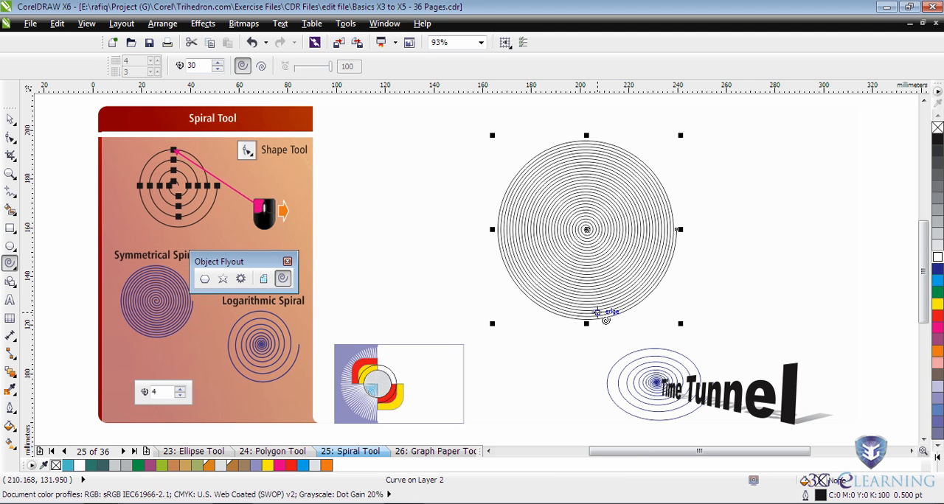
- Flatten the 30-revolution spiral vertically into a narrow ellipse and delete it
drag(585, 323, 592, 195)
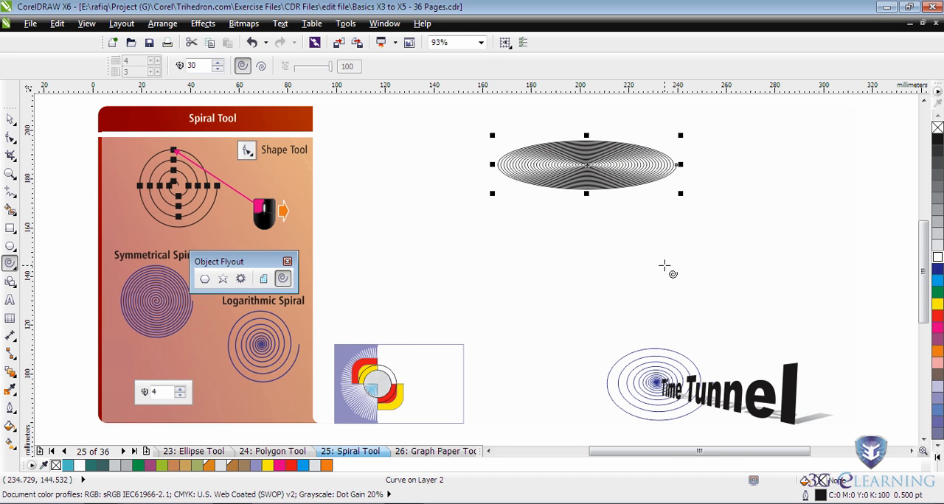
key(Delete)
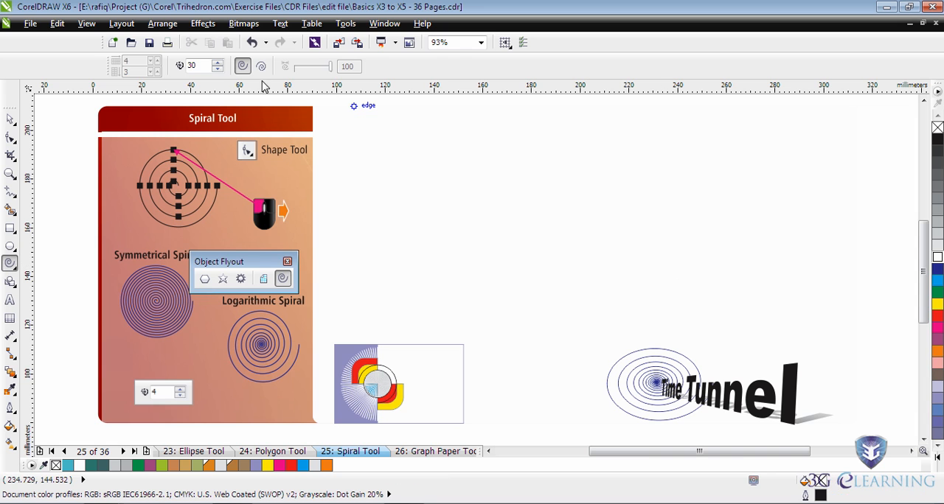
- Set the spiral revolutions to 10 and draw a circular symmetrical spiral in the empty area of the page
double_click(195, 64)
text(10)
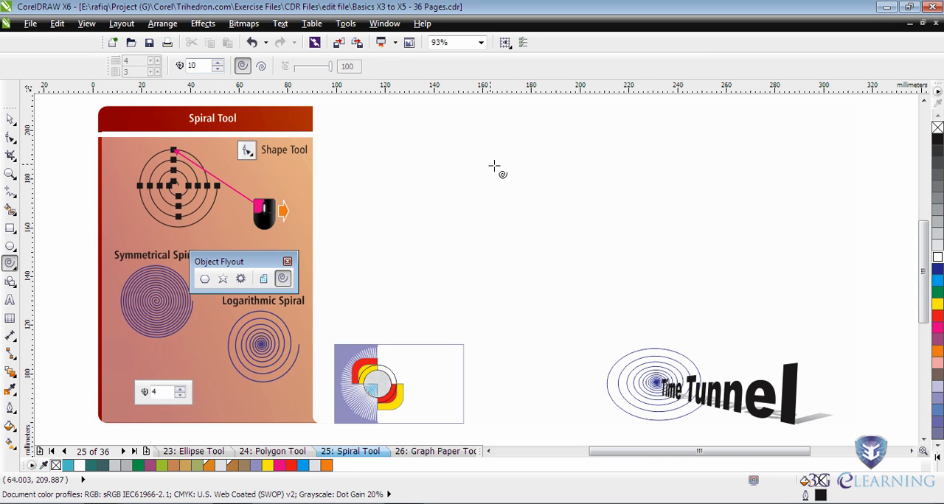
drag(564, 208, 652, 274)
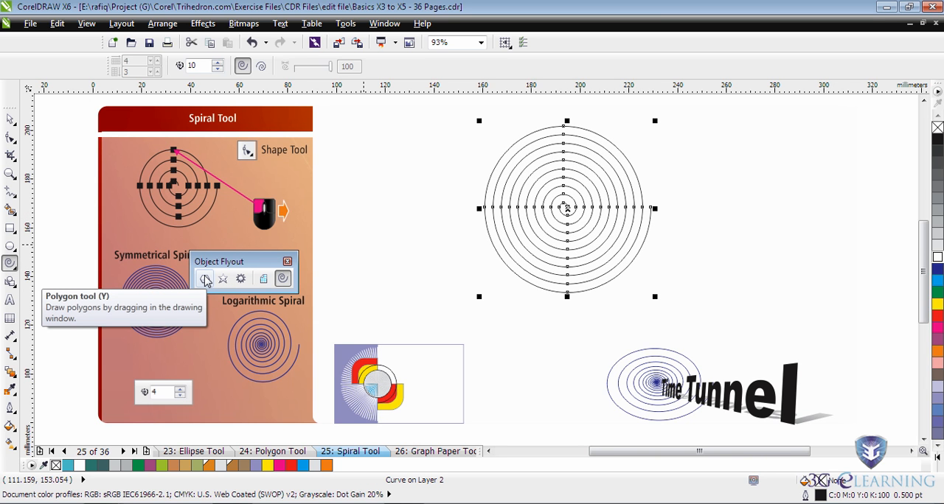
- Distort the upper part of the spiral by moving nodes of its outer turns with the Shape tool
click(9, 139)
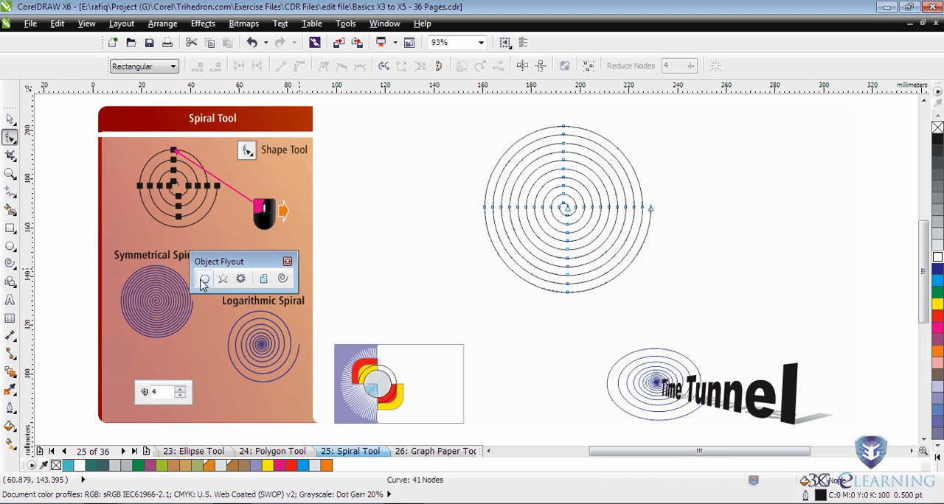
click(543, 129)
drag(545, 129, 628, 153)
click(565, 134)
click(554, 116)
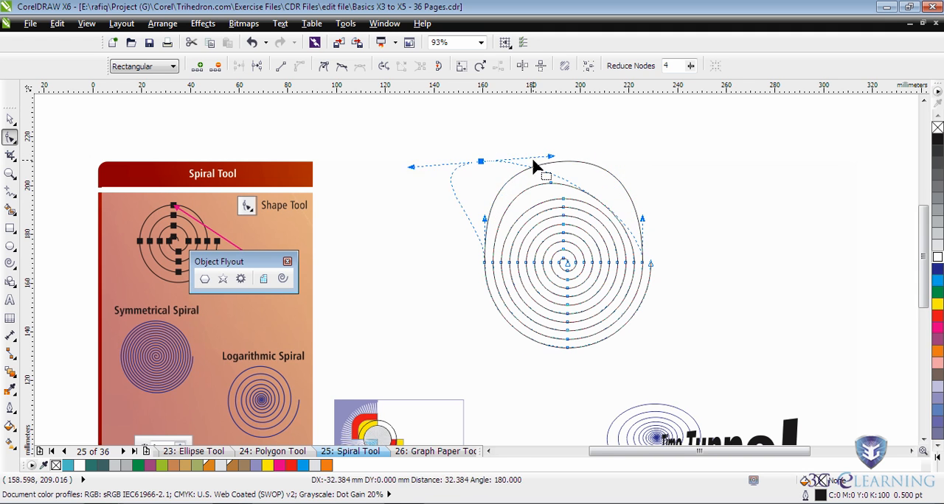
- Undo the node edits that distorted the upper part of the spiral
key(F4)
key(ctrl+z)
key(ctrl+z)
key(ctrl+z)
key(ctrl+z)
key(ctrl+z)
key(ctrl+z)
key(ctrl+z)
key(ctrl+z)
key(ctrl+z)
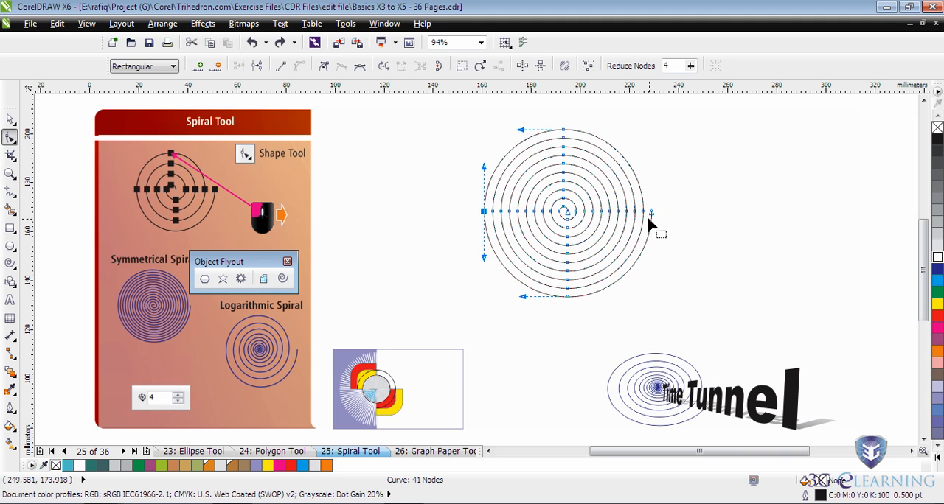
- Pull the spiral's outer end node into a long tail, making the shape about 117 mm wide overall, and delete the spiral
drag(655, 213, 772, 293)
drag(683, 329, 678, 303)
key(Tab)
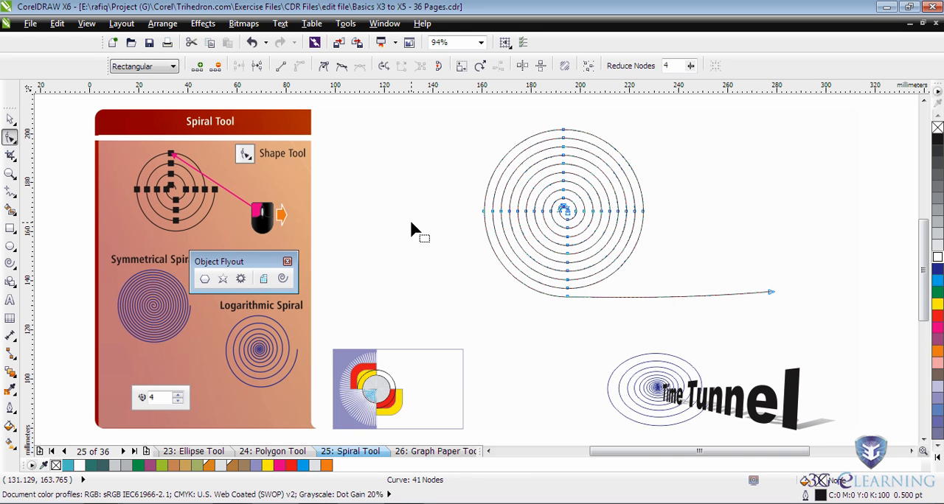
click(10, 120)
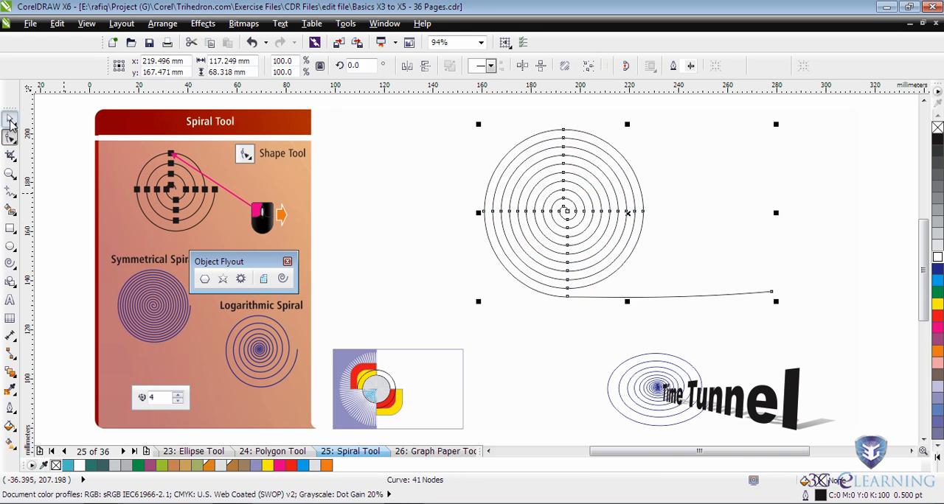
key(Delete)
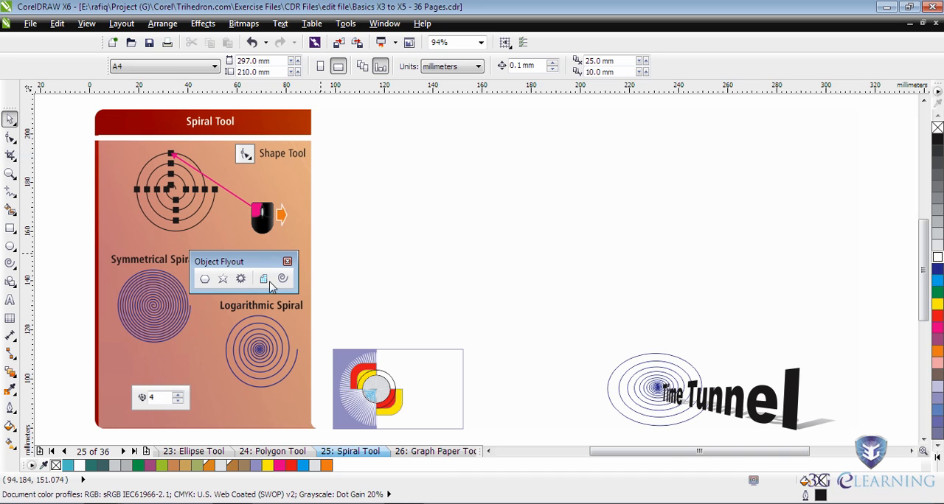
- Switch the Spiral tool to logarithmic, and draw and delete a circular spiral with 10 revolutions and an expansion factor of 10
click(282, 278)
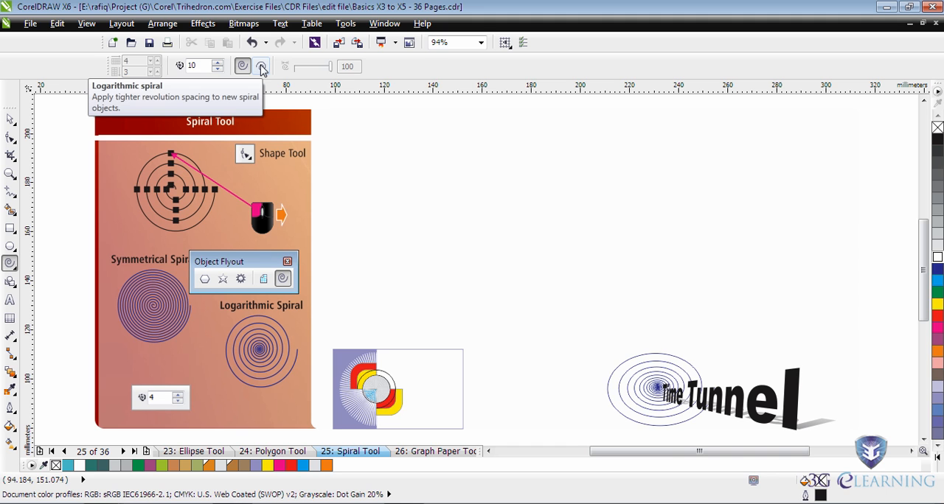
click(263, 67)
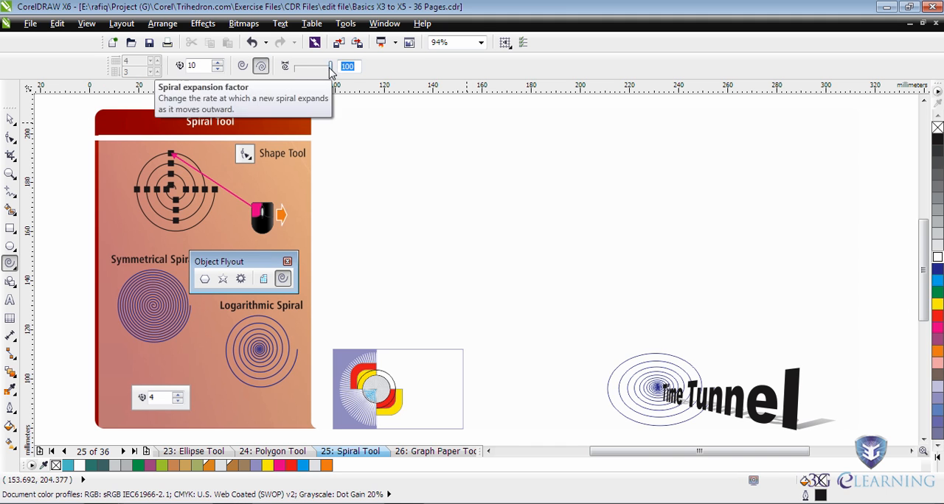
drag(328, 70, 298, 76)
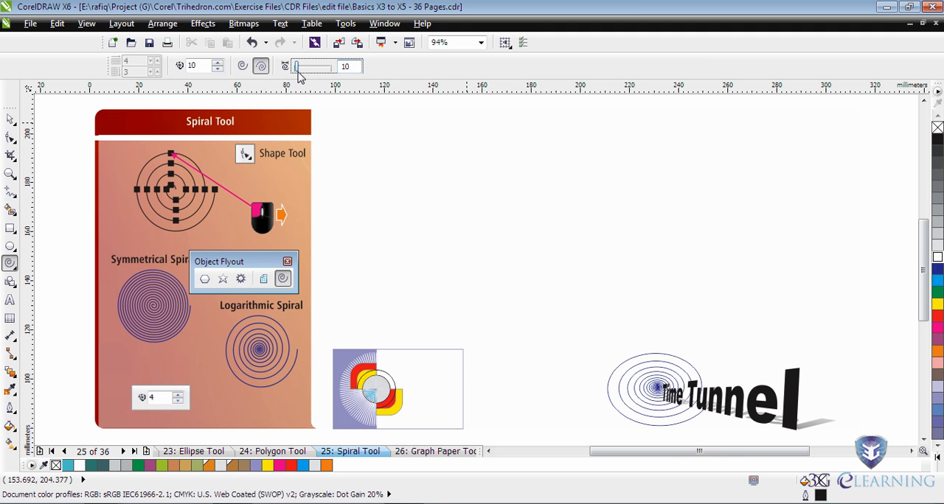
mouse_move(581, 237)
mouse_down()
mouse_move(611, 266)
mouse_move(678, 293)
mouse_up()
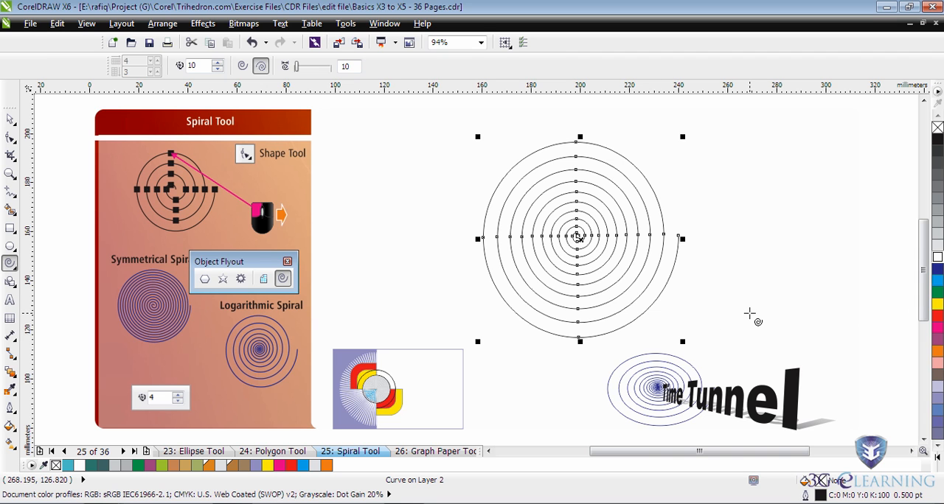
key(Delete)
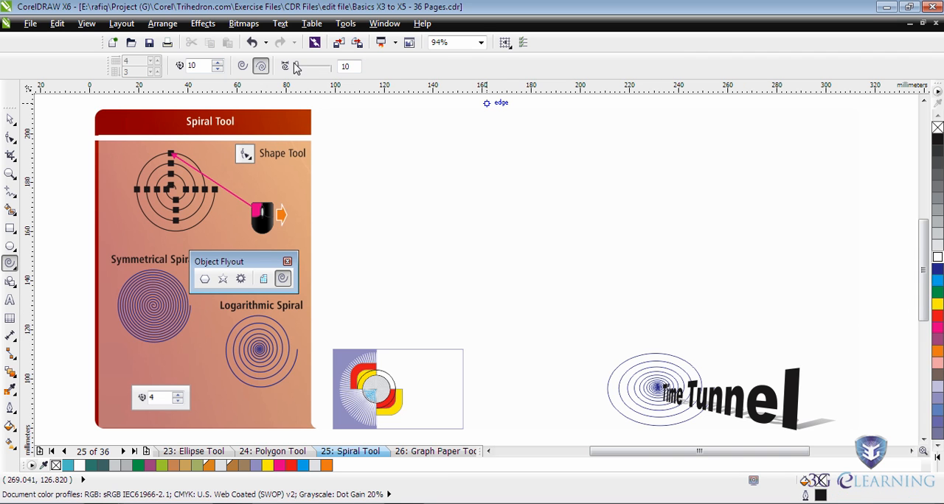
- Draw a 10-revolution logarithmic spiral with the expansion factor set to 31, and delete it
drag(297, 66, 304, 66)
drag(590, 236, 656, 313)
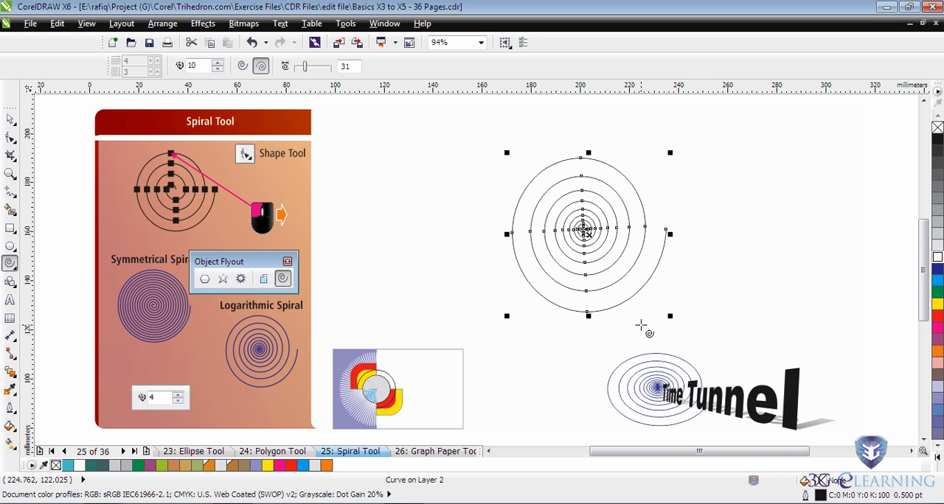
key(Delete)
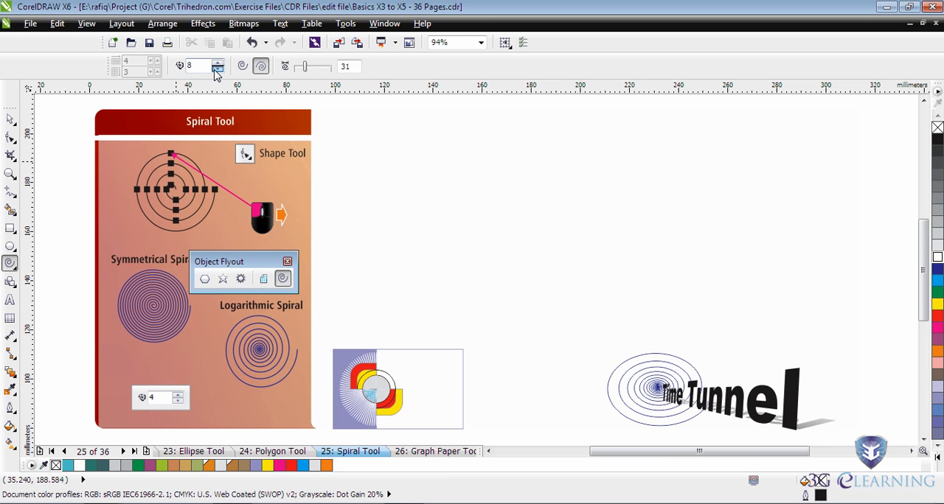
- Draw a logarithmic spiral with 8 revolutions and an expansion factor of 55, and delete it
drag(307, 69, 314, 68)
drag(627, 256, 674, 292)
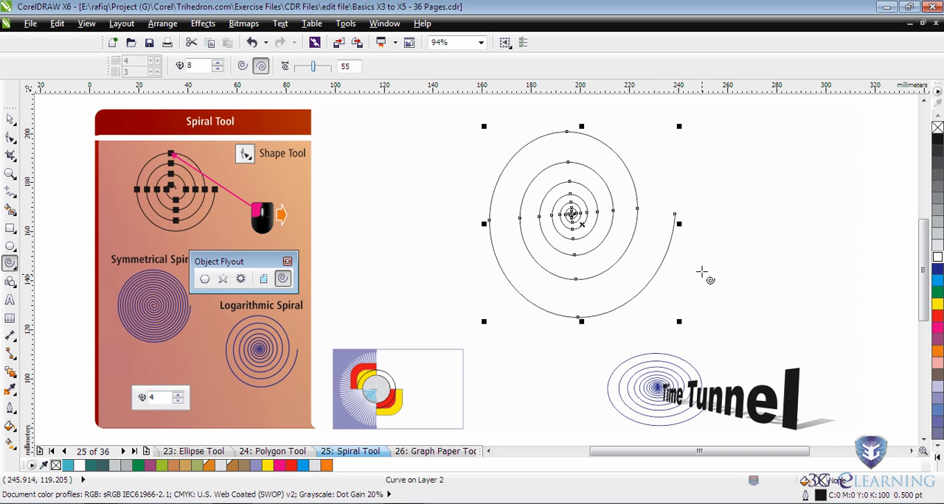
key(Delete)
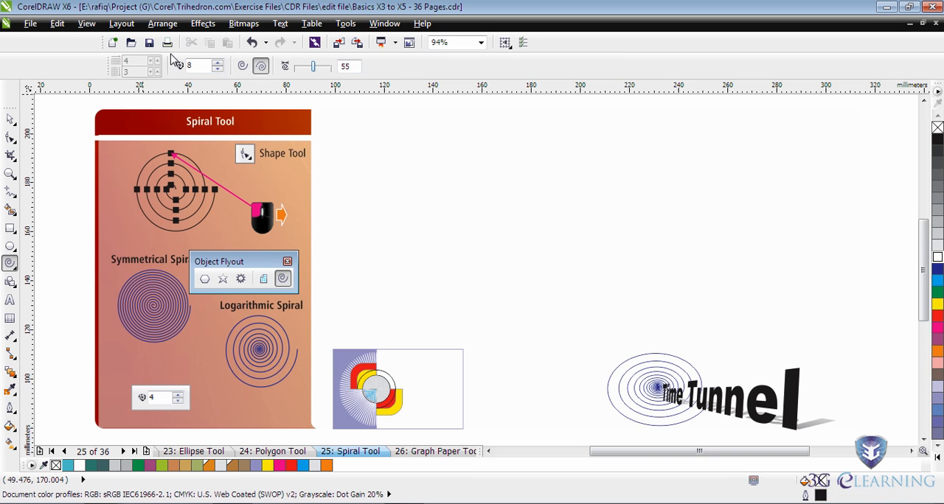
- Set the spiral revolutions to 20 and the expansion factor to 60, and draw and delete a logarithmic spiral with these settings
double_click(190, 66)
text(8)
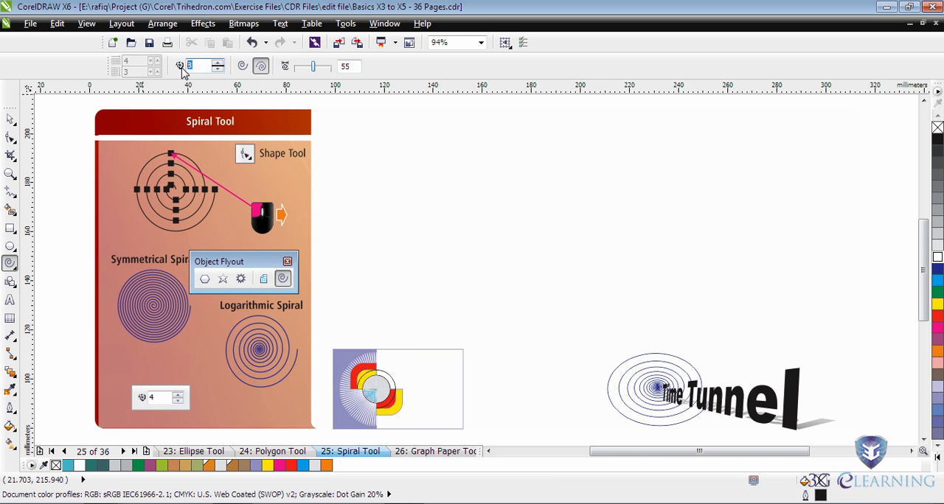
text(20)
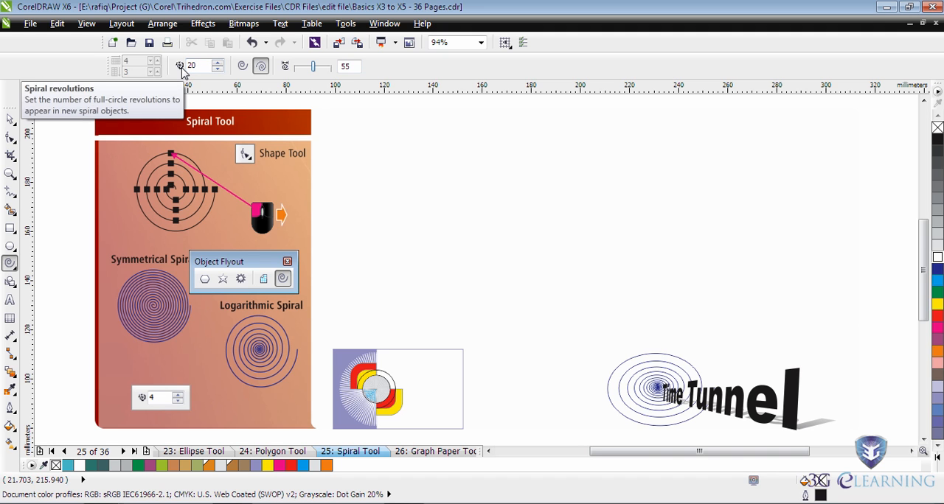
double_click(346, 66)
text(60)
key(Return)
drag(576, 227, 700, 328)
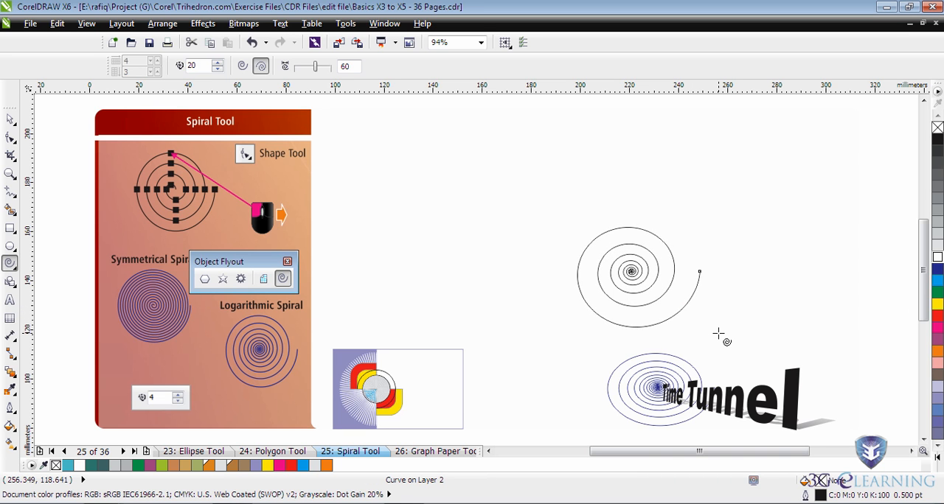
key(Delete)
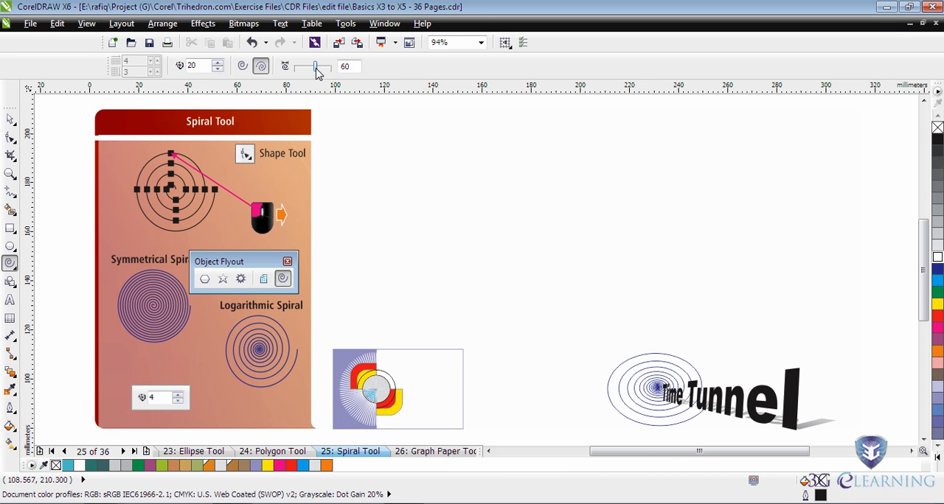
- Draw a wide 20-revolution logarithmic spiral about 94 mm by 32 mm with expansion factor 40, and colour its outline green
drag(317, 67, 308, 68)
mouse_move(522, 176)
mouse_down()
mouse_move(607, 244)
mouse_move(711, 272)
mouse_move(723, 307)
mouse_move(733, 295)
mouse_move(737, 214)
mouse_move(750, 280)
mouse_move(750, 223)
mouse_move(753, 256)
mouse_up()
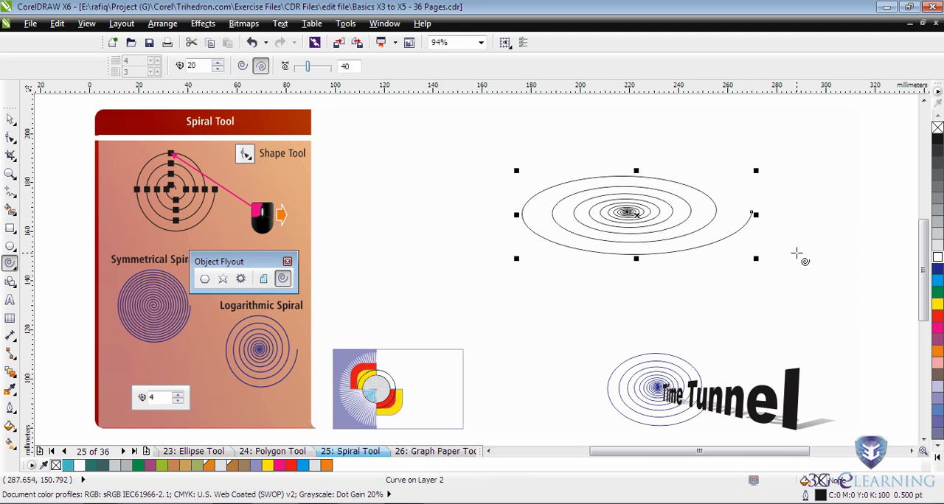
right_click(938, 272)
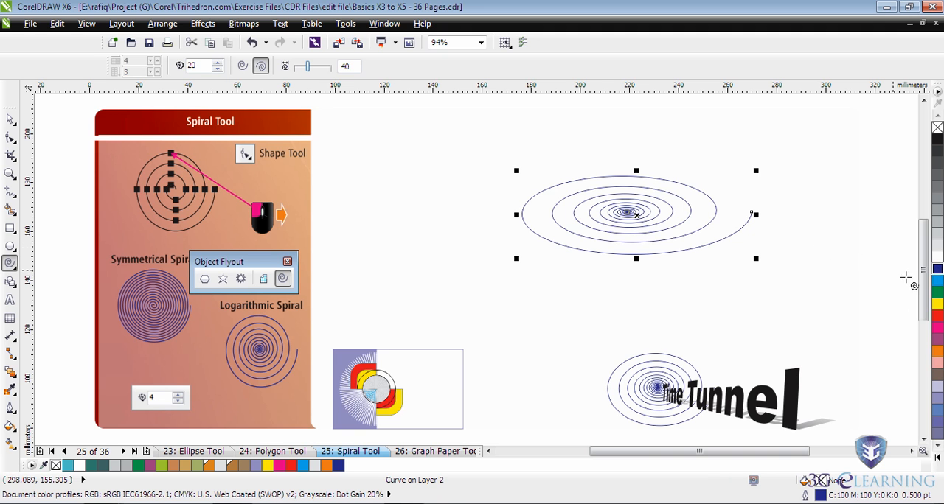
right_click(938, 293)
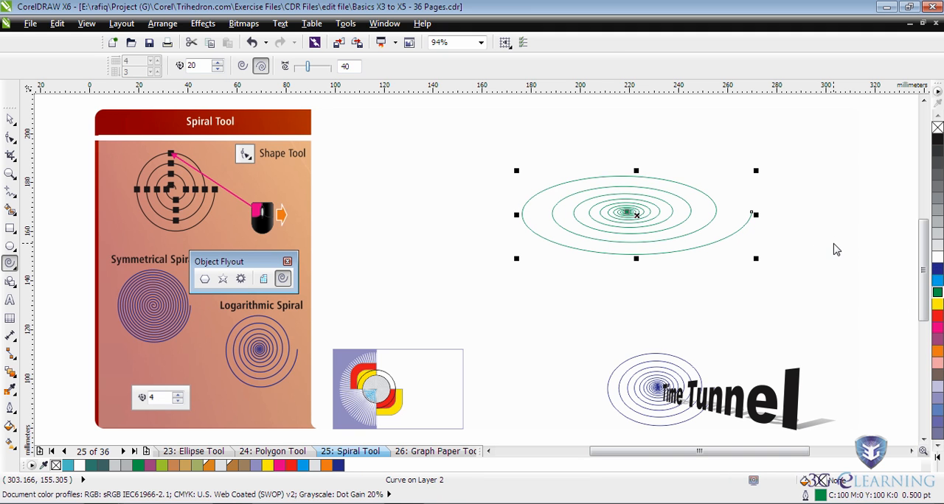
- Move the Time Tunnel artwork up beneath the green spiral and ungroup it to pull its blue spiral away from the text
key(space)
click(703, 387)
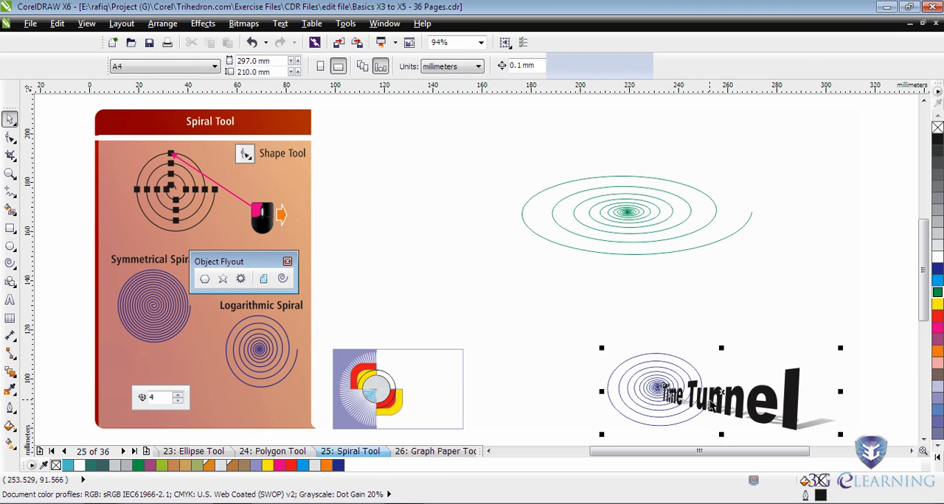
drag(702, 388, 681, 344)
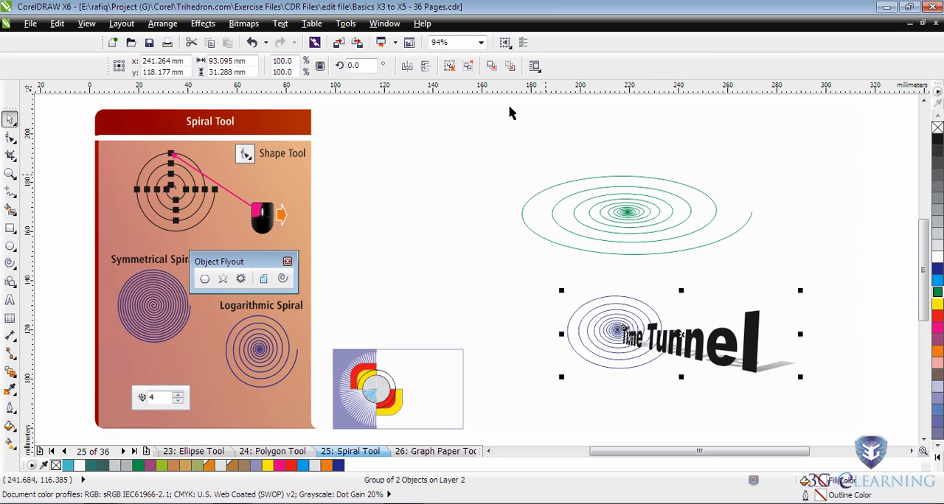
click(452, 66)
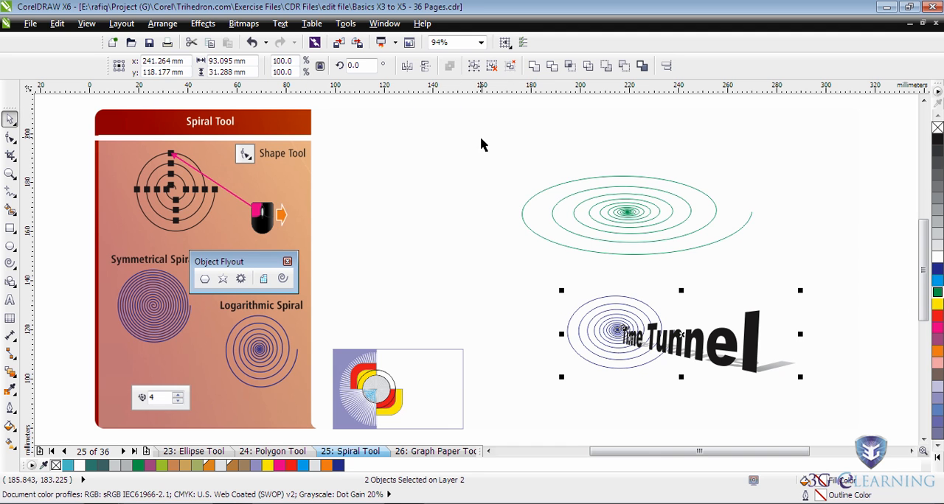
click(642, 437)
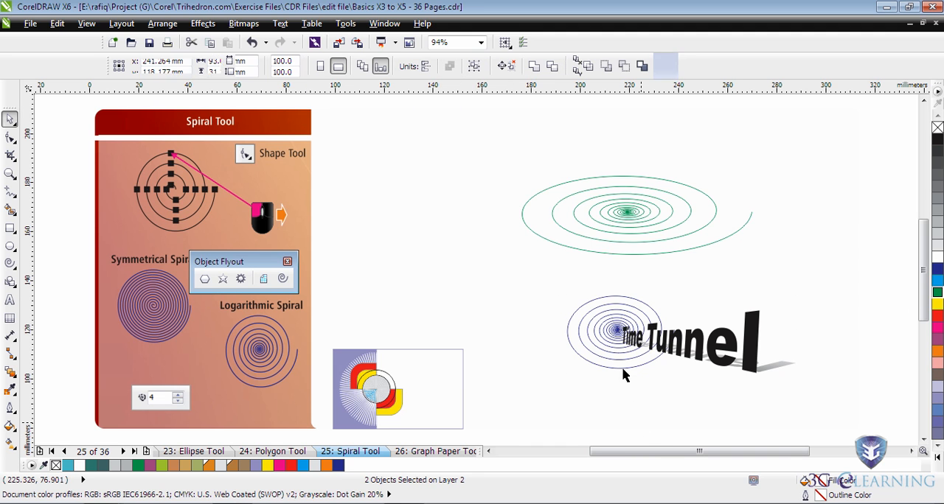
drag(616, 332, 546, 337)
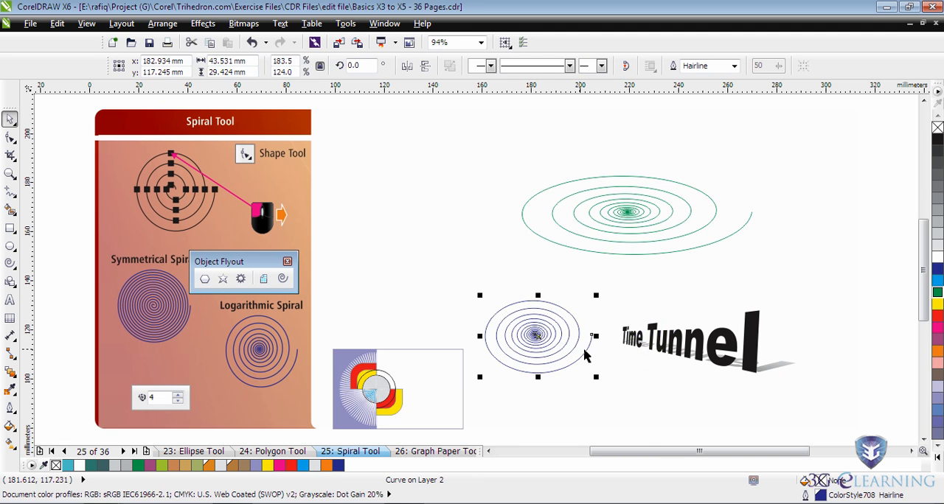
- Place the Time Tunnel text over the wide green spiral, with the spiral's centre at the start of the word Time
drag(682, 351, 709, 216)
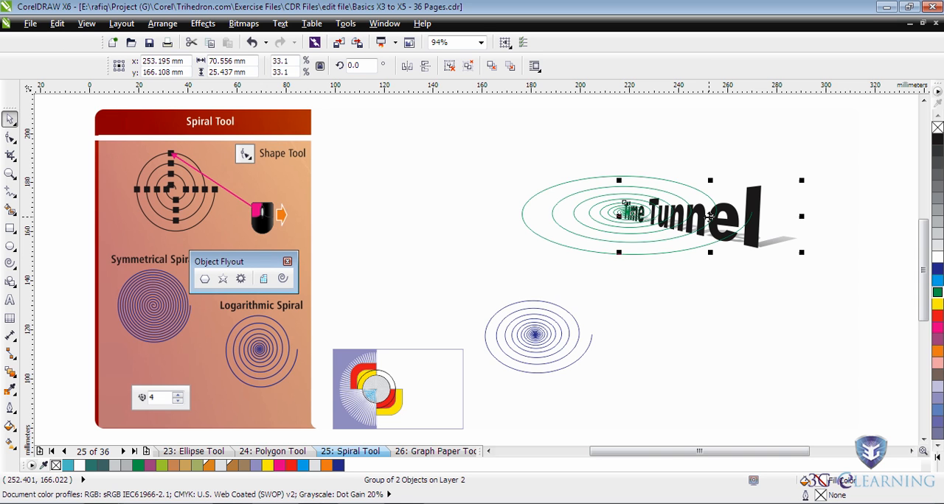
drag(709, 216, 731, 252)
click(626, 213)
drag(625, 212, 638, 245)
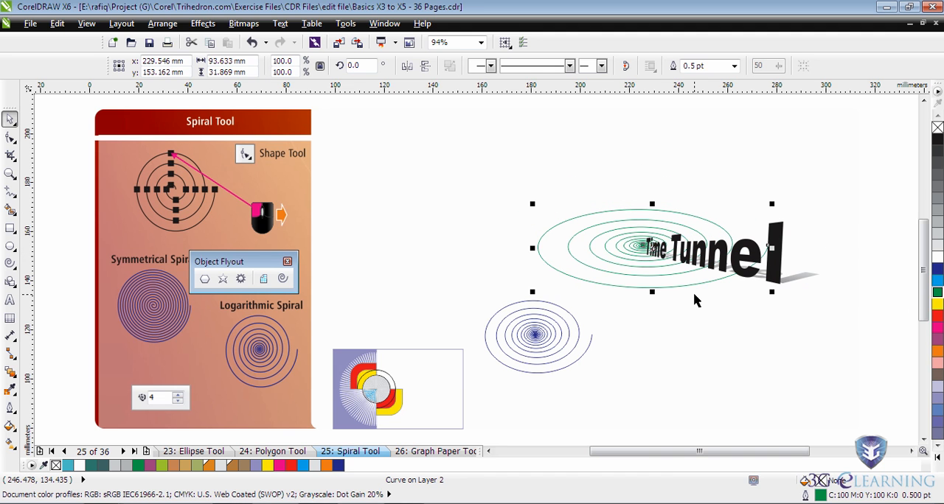
- Stretch the green spiral vertically to about 57 mm high and recentre it behind the start of the Time Tunnel text
drag(652, 292, 654, 317)
drag(648, 247, 659, 263)
drag(662, 316, 663, 340)
drag(658, 271, 662, 253)
drag(658, 331, 659, 342)
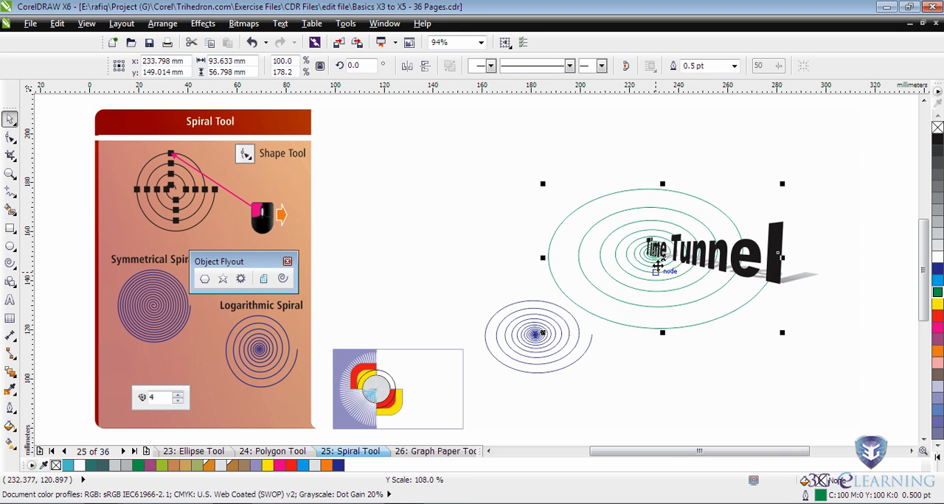
drag(659, 259, 654, 251)
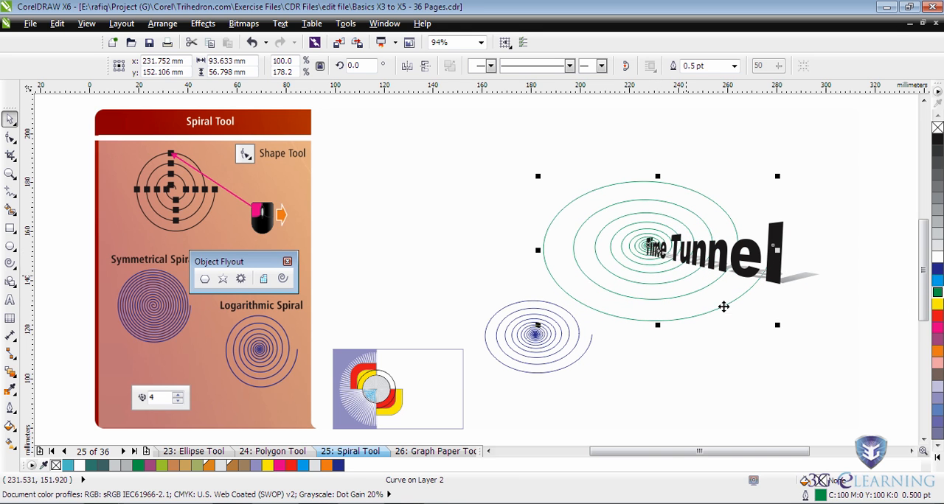
- Delete the large green spiral behind the Time Tunnel text
click(776, 349)
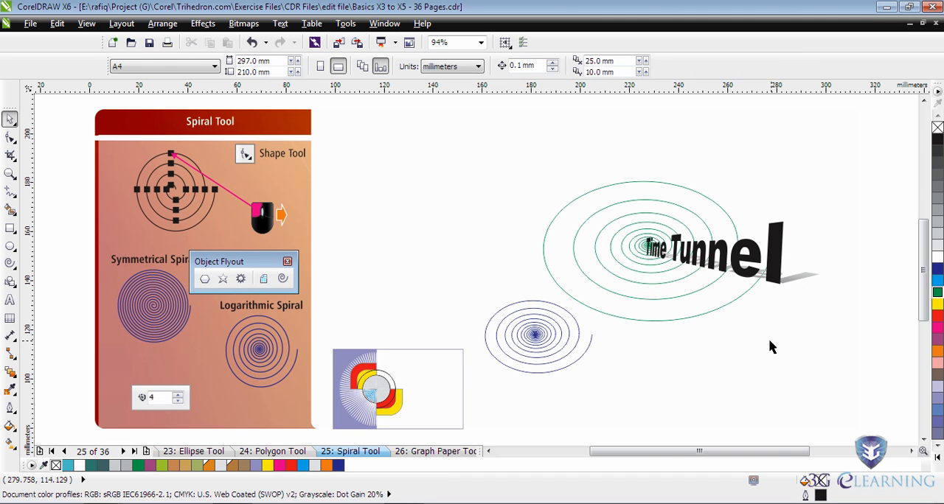
click(726, 309)
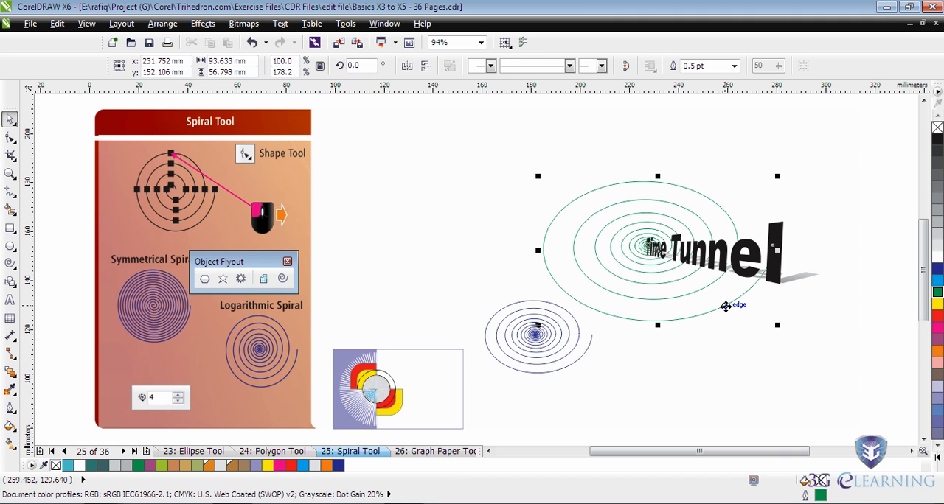
key(Delete)
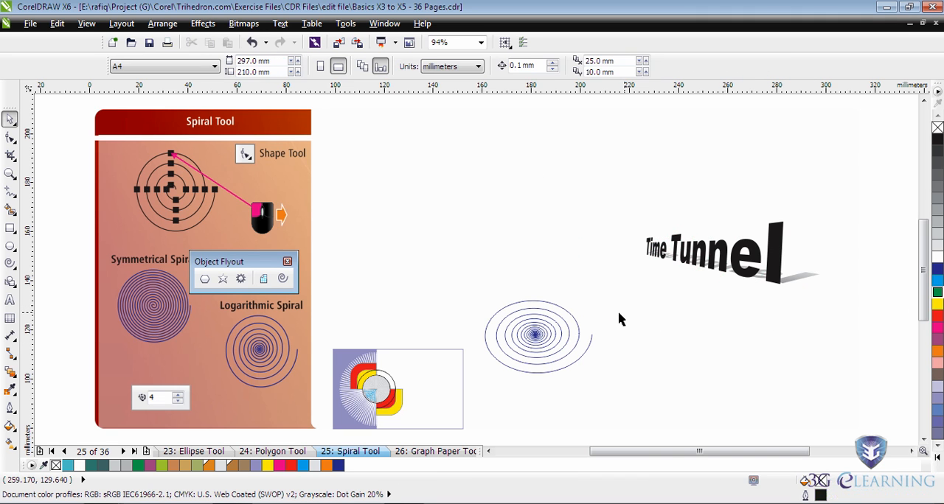
- Draw a 30-revolution logarithmic spiral about 49 mm across with expansion factor 29 behind the Time Tunnel text, and colour its outline green
click(283, 280)
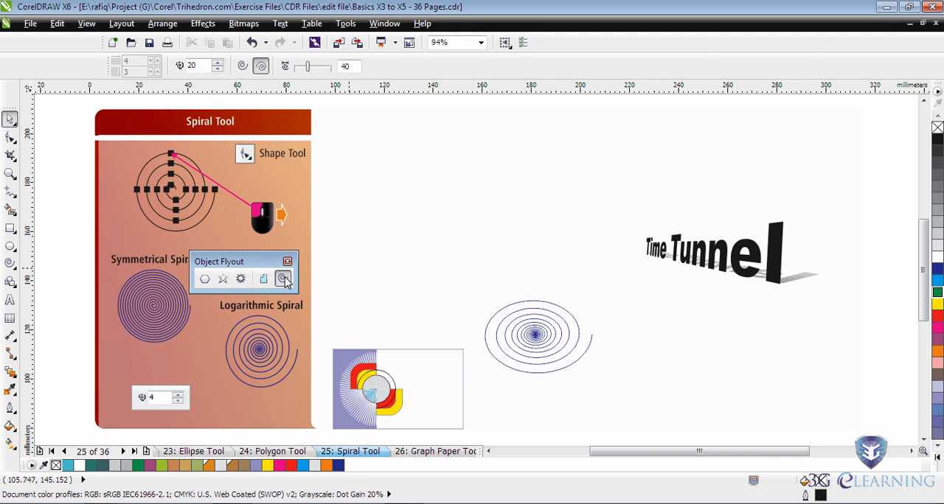
click(217, 65)
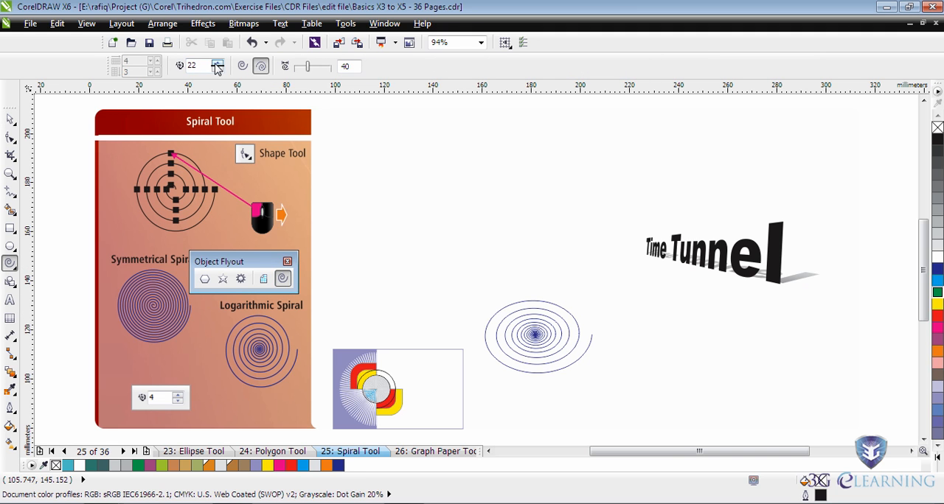
drag(308, 67, 307, 69)
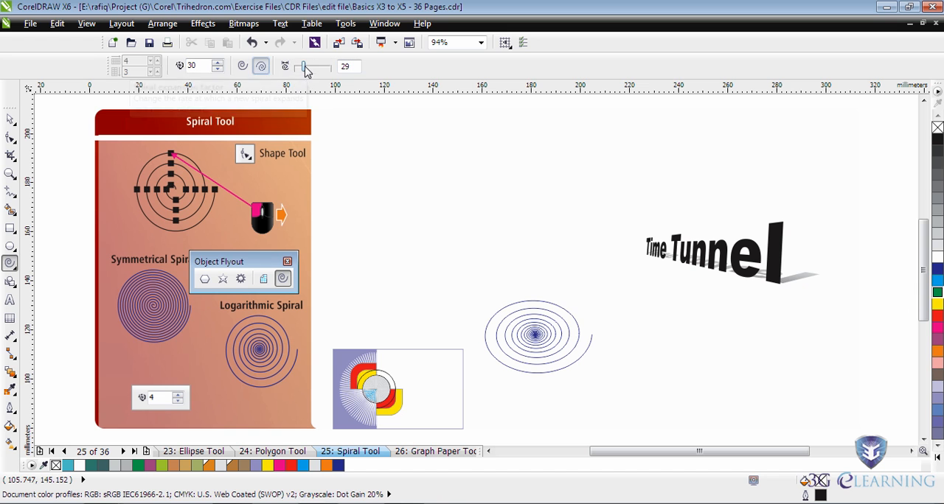
drag(642, 245, 711, 312)
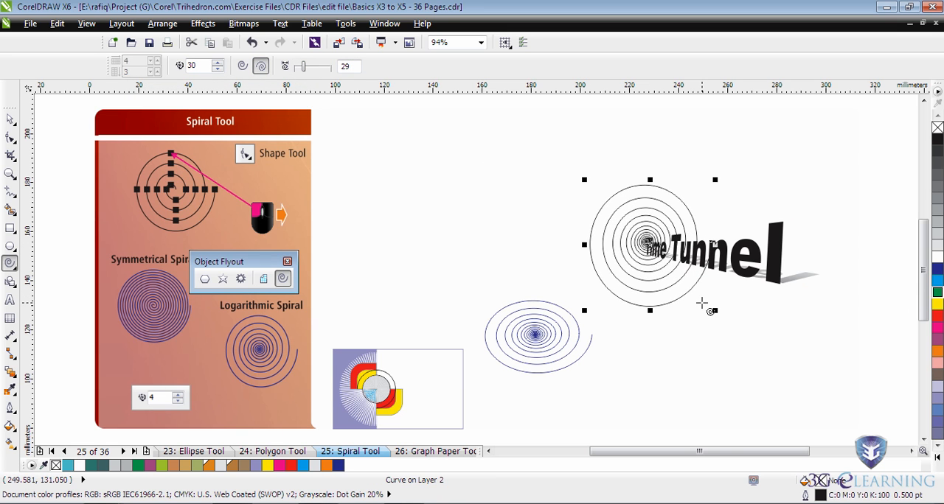
right_click(940, 294)
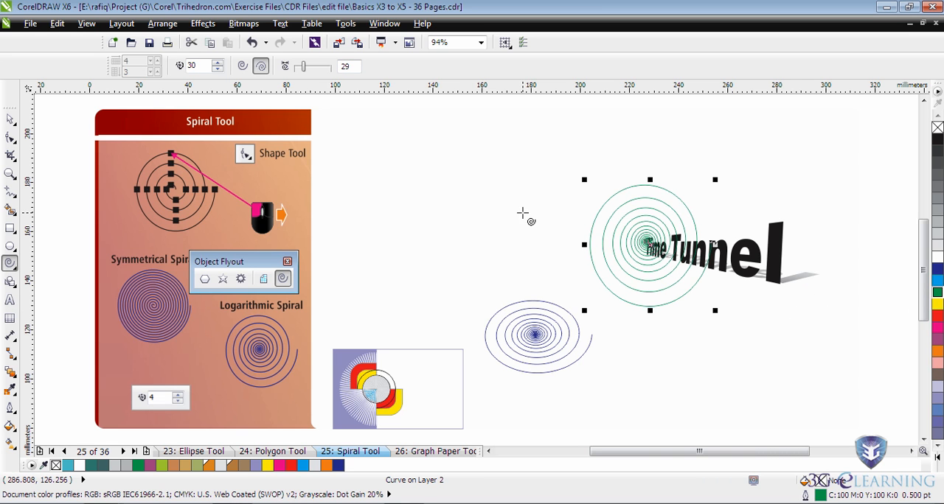
- Flatten the new green spiral to about 29 mm high and centre it at the start of the Time Tunnel text
key(space)
click(751, 259)
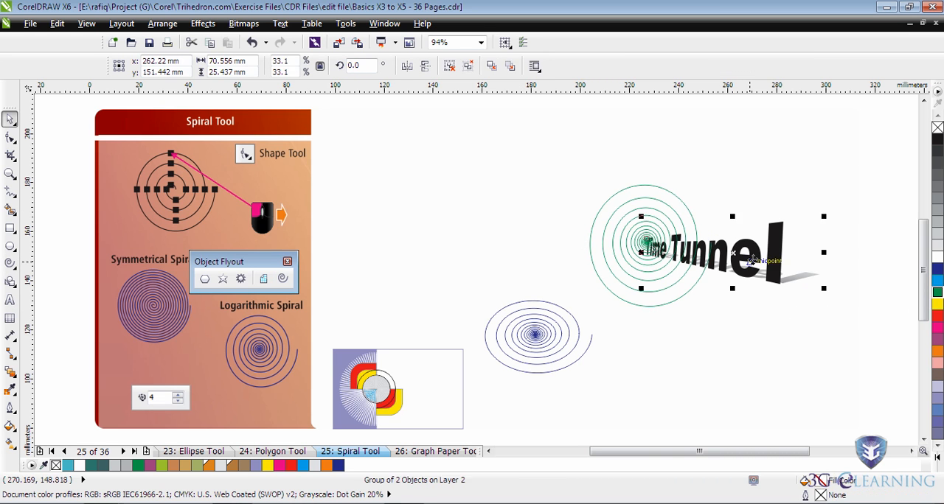
click(603, 247)
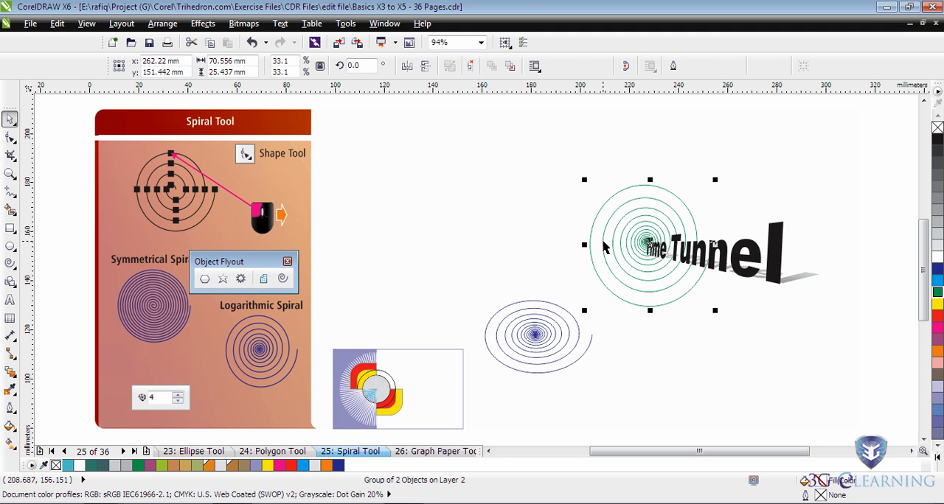
drag(649, 310, 649, 277)
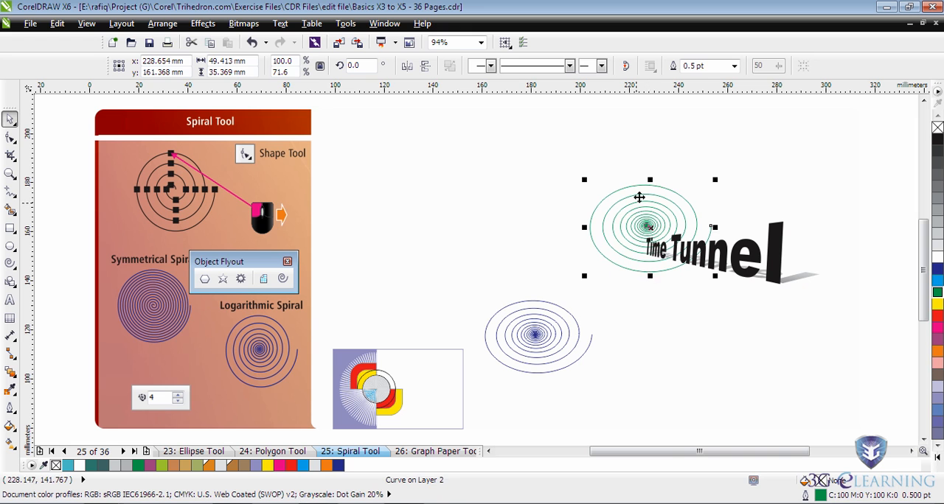
drag(650, 180, 647, 249)
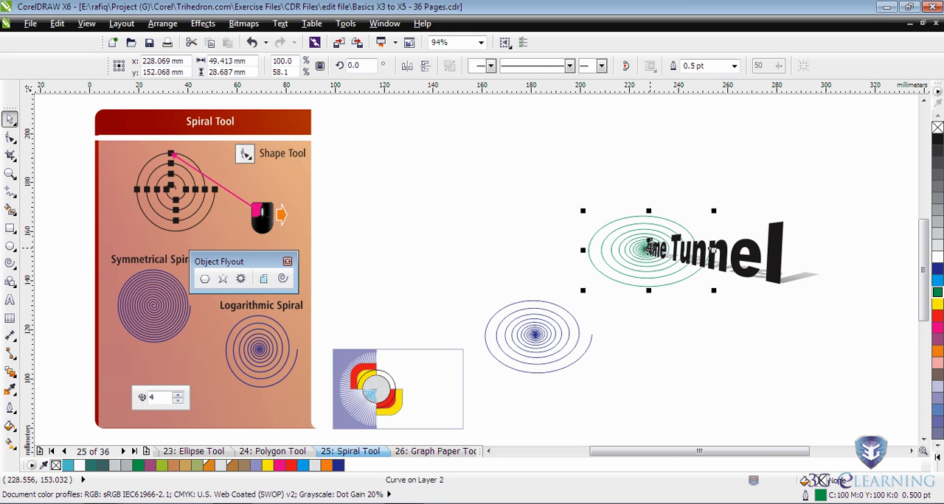
click(677, 322)
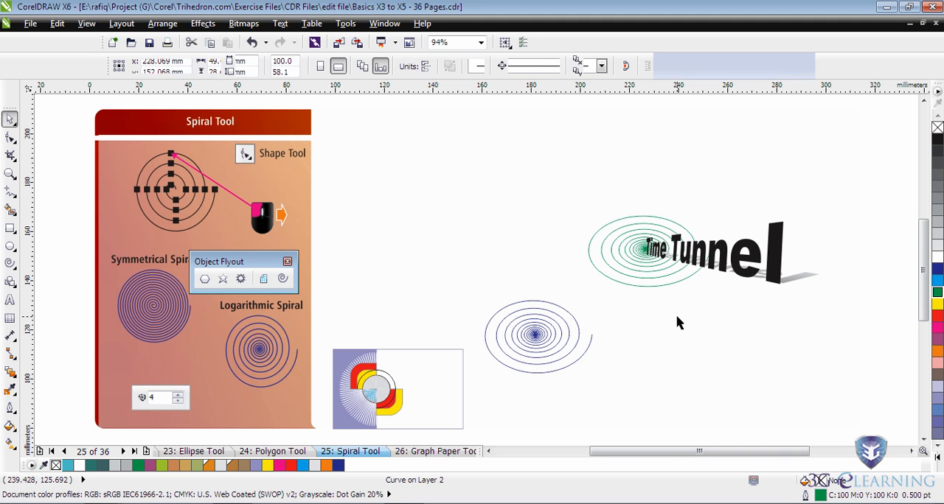